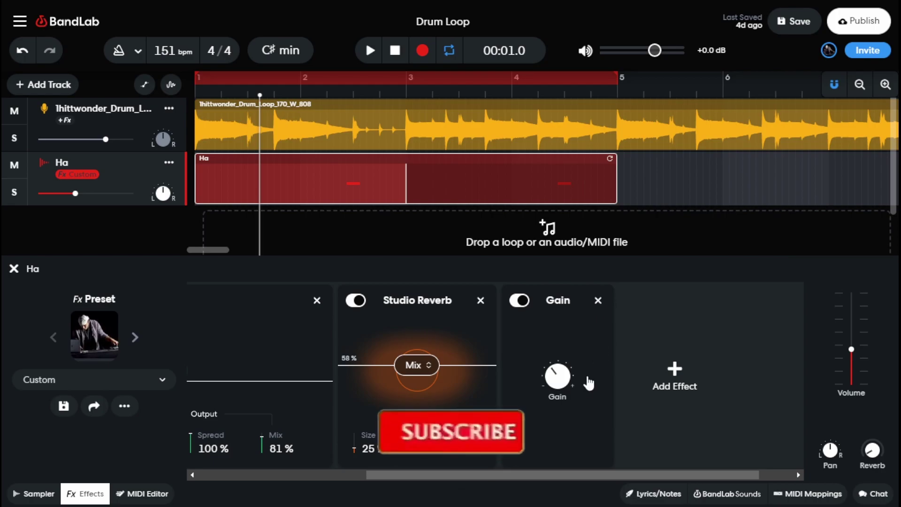
Remove the existing Gain effect from the Ha track and add a new Gain utility effect after Studio Reverb.
left_click(599, 301)
left_click(621, 357)
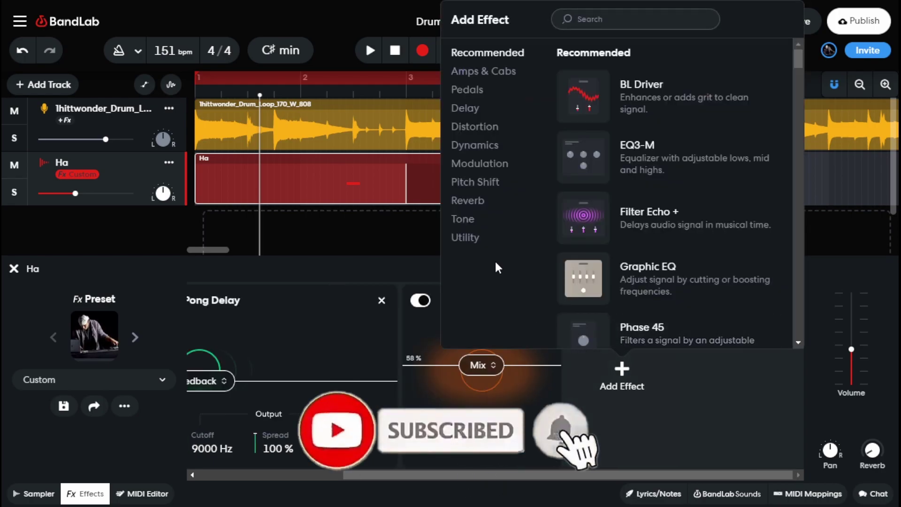
left_click(467, 238)
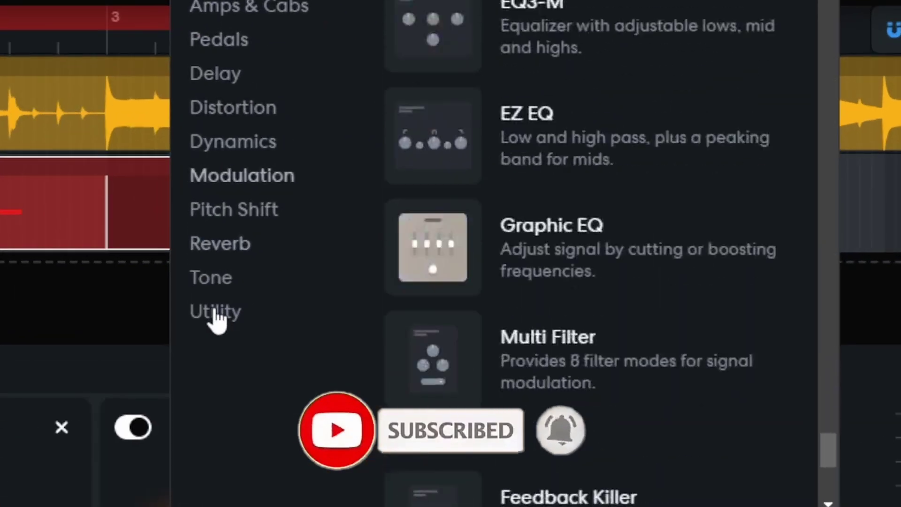
left_click(217, 319)
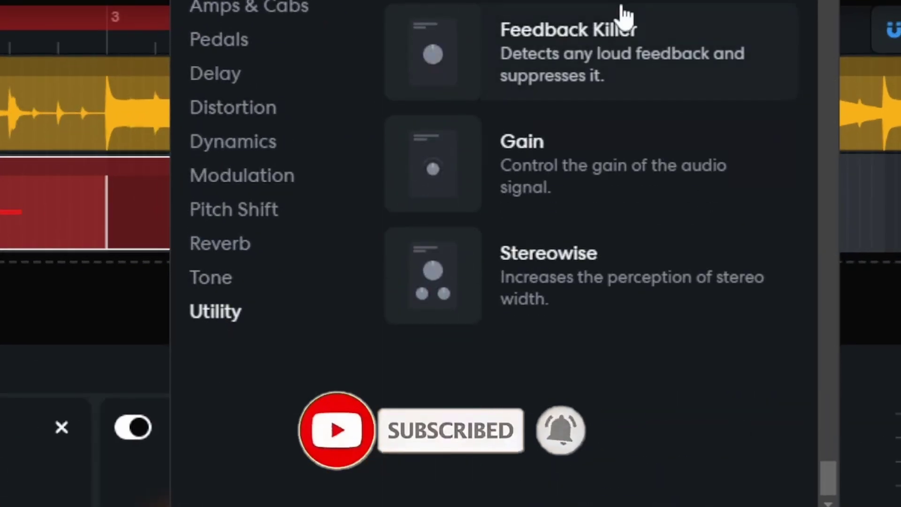
left_click(556, 172)
Set the new Gain effect to -3.8 dB and raise the Ha track's volume slightly.
left_click_drag(623, 376, 627, 382)
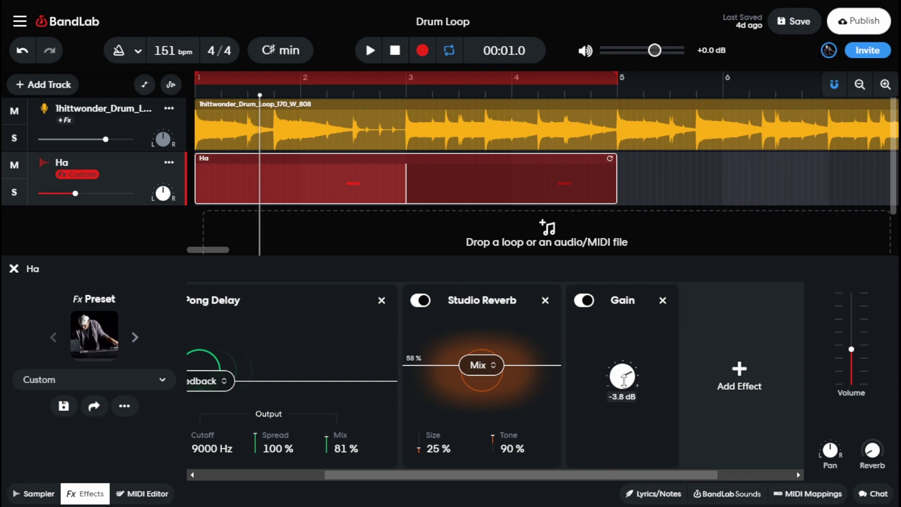
mouse_move(851, 349)
left_mouse_down()
mouse_move(857, 361)
mouse_move(851, 343)
left_mouse_up()
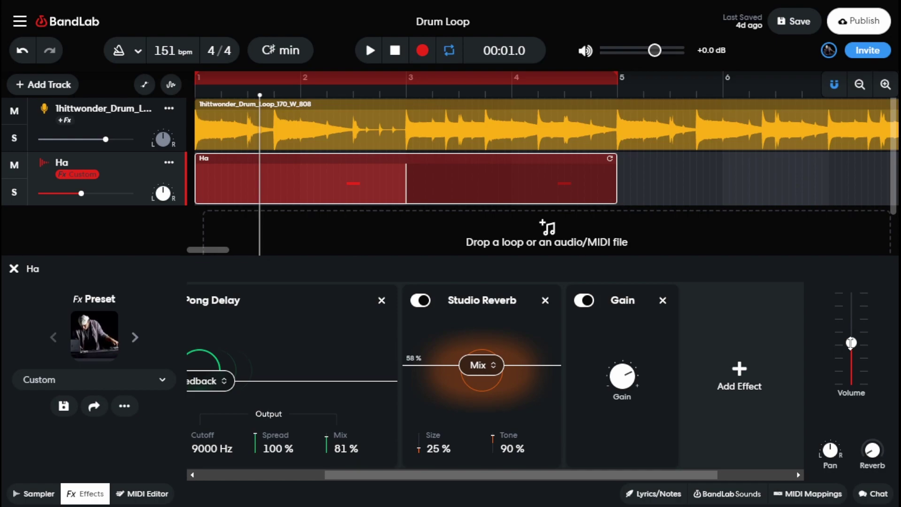
left_click_drag(337, 477, 206, 475)
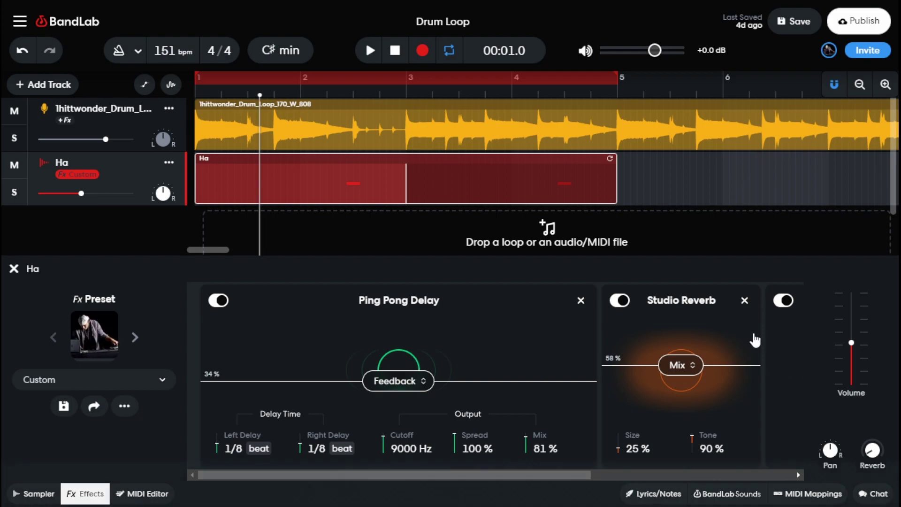
left_click_drag(394, 475, 572, 475)
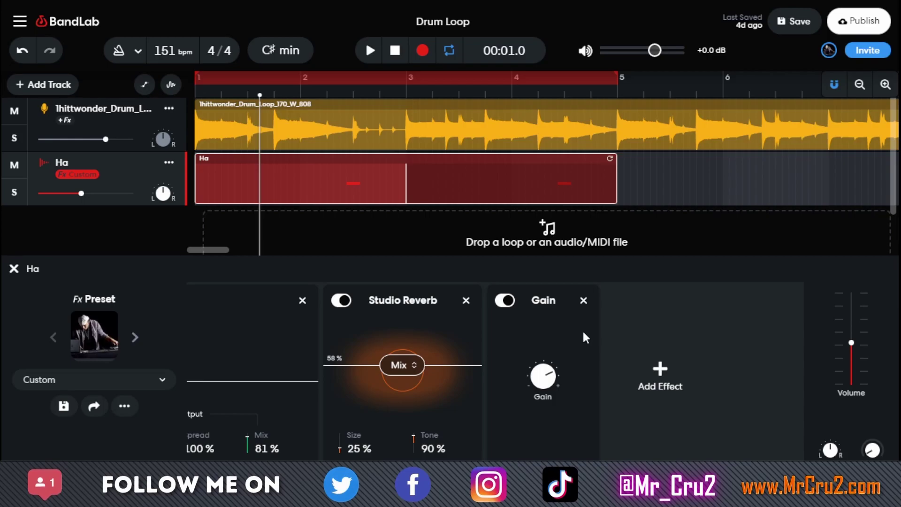
left_click_drag(572, 475, 397, 475)
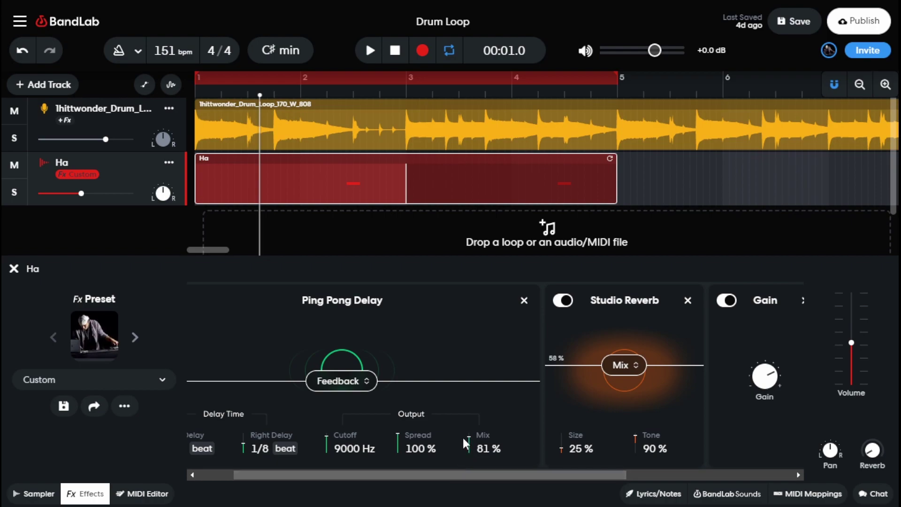
left_click_drag(448, 475, 596, 455)
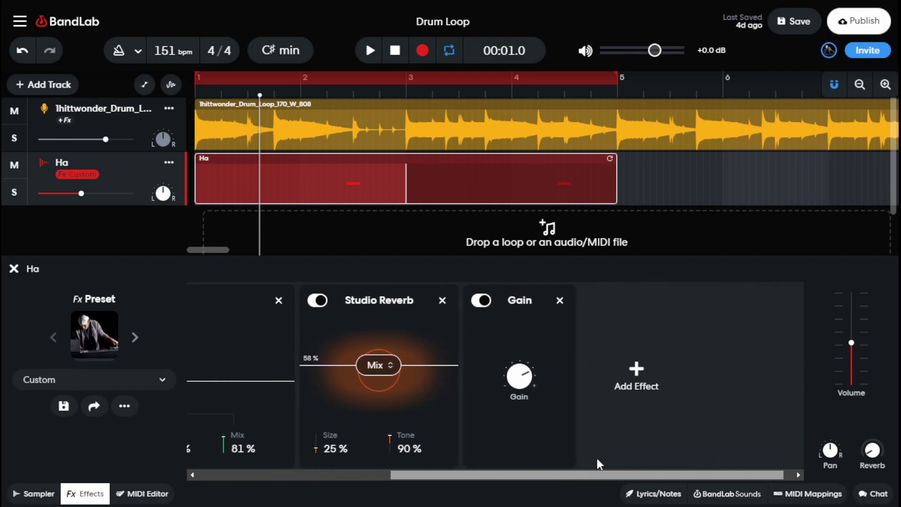
Move the playhead to 00:02.0 and raise the Ha track's volume to +0.5 dB before easing it back slightly.
left_click(324, 90)
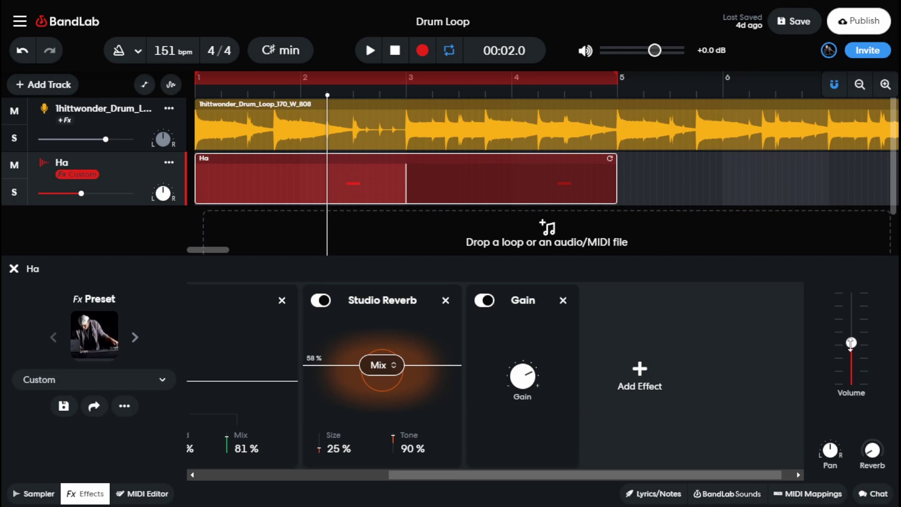
left_click_drag(851, 342, 846, 320)
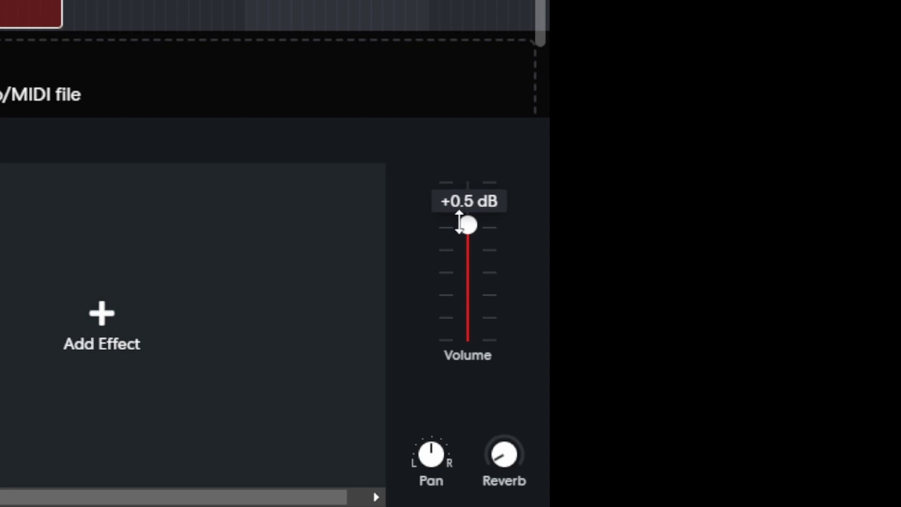
left_click_drag(460, 230, 460, 237)
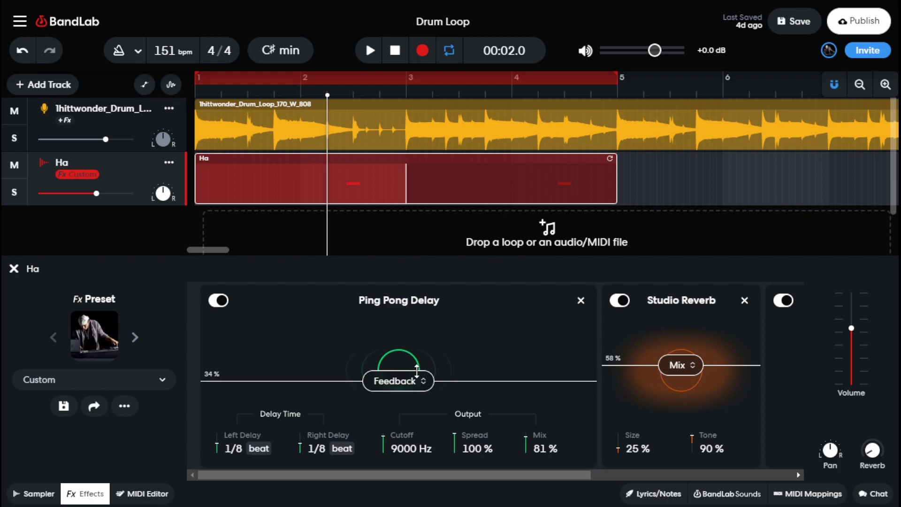
scroll(667, 374, "right", 4)
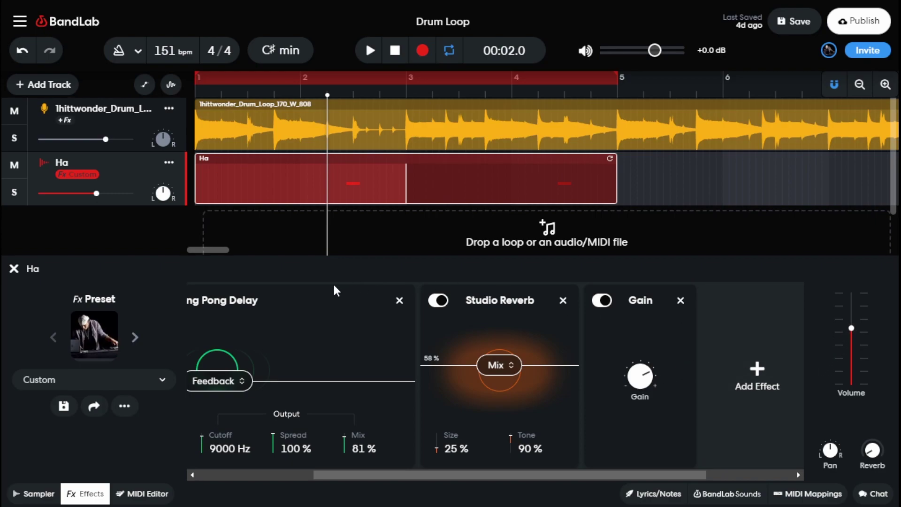
scroll(421, 472, "left", 4)
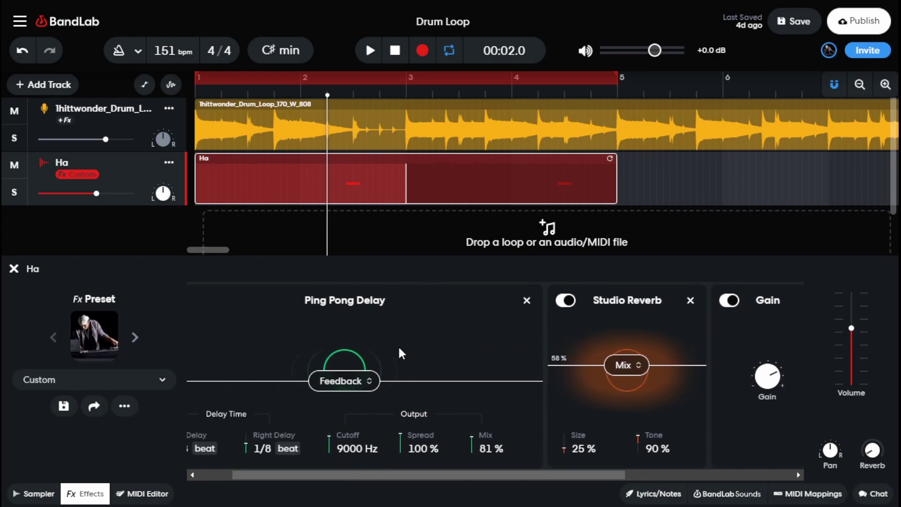
scroll(604, 469, "right", 4)
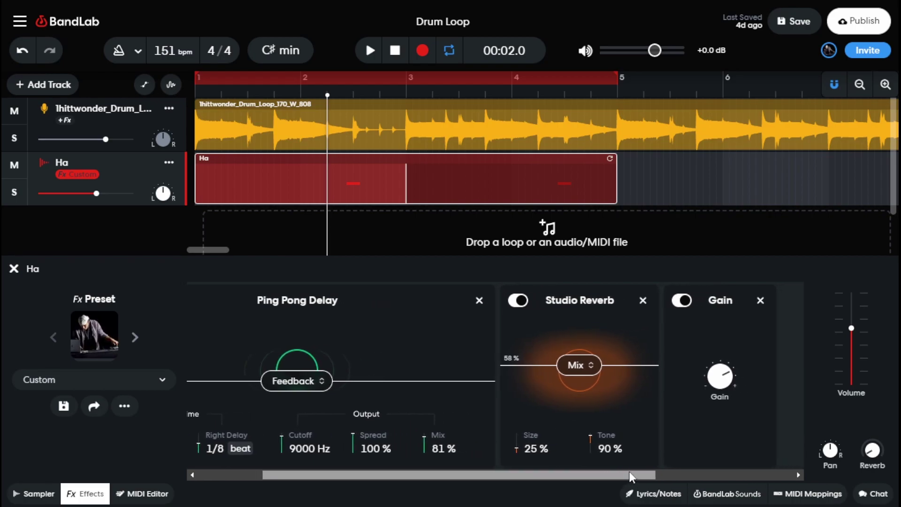
left_click_drag(409, 477, 401, 471)
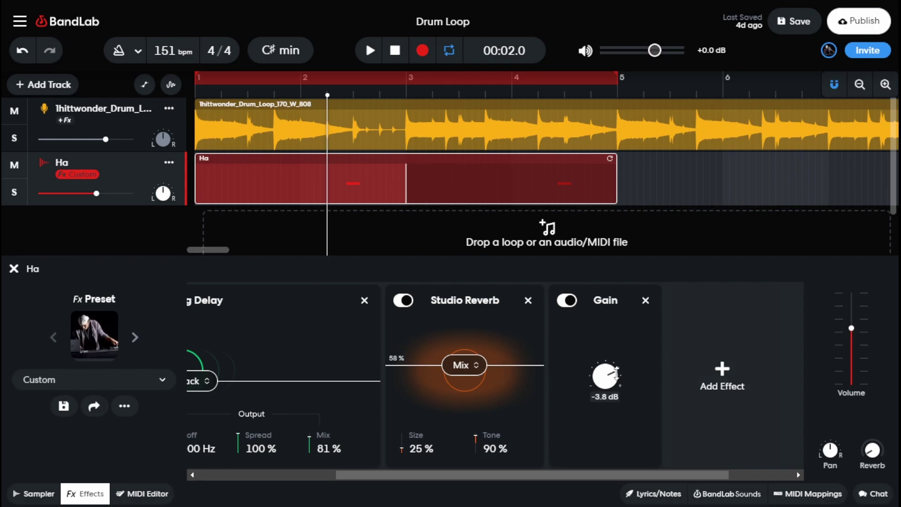
scroll(592, 379, "left", 3)
Lower the Ha track's volume to about the middle of its range and nudge the Gain effect's level.
left_click_drag(851, 329, 852, 339)
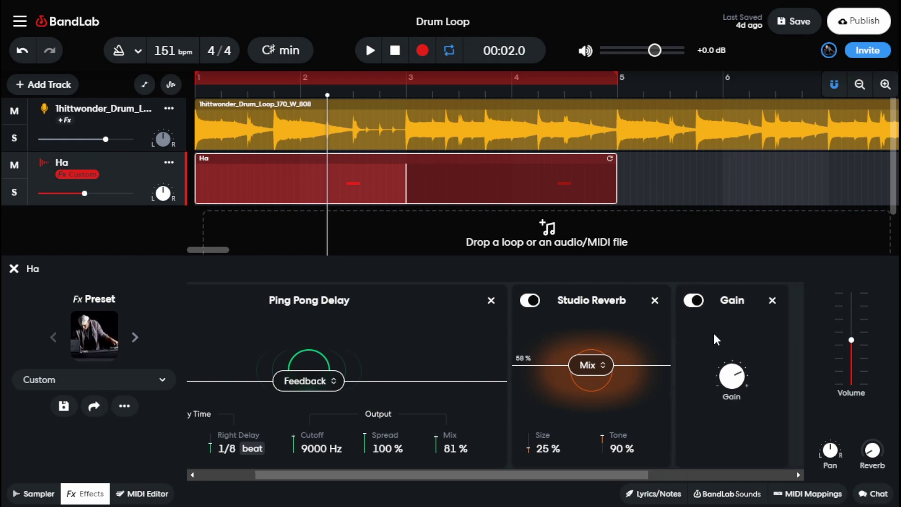
mouse_move(737, 378)
mouse_move(737, 378)
left_mouse_down()
mouse_move(737, 356)
mouse_move(732, 376)
left_mouse_up()
Add the Buzz Face distortion effect to the Ha track and place it between Studio Reverb and Gain.
left_click_drag(443, 474, 385, 474)
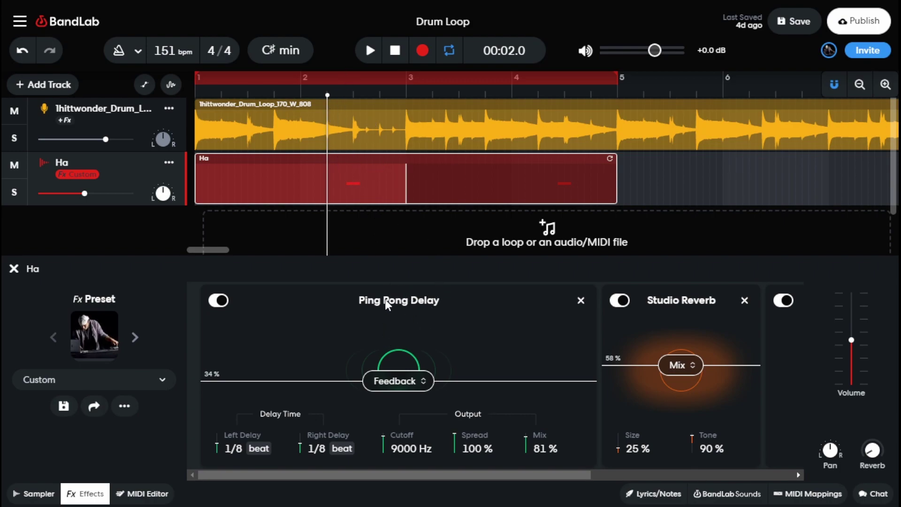
scroll(450, 477, "right", 5)
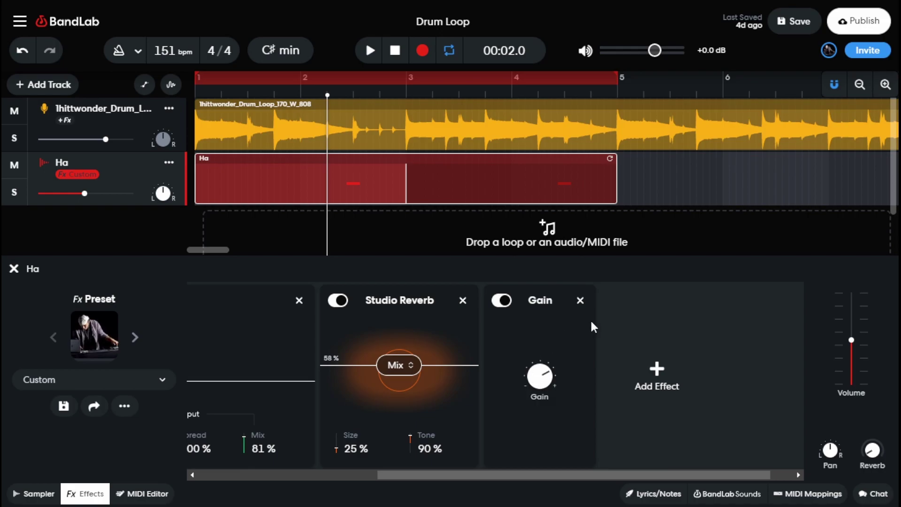
left_click(661, 395)
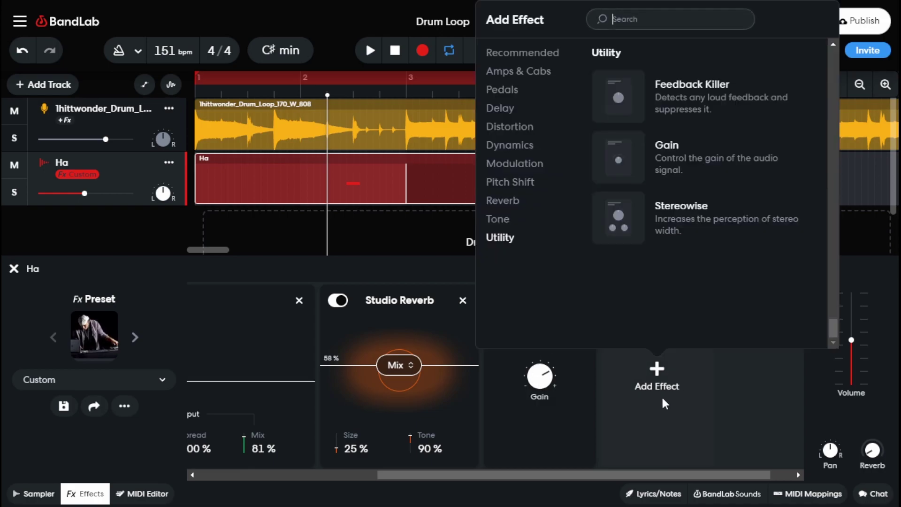
left_click(516, 126)
left_click(642, 220)
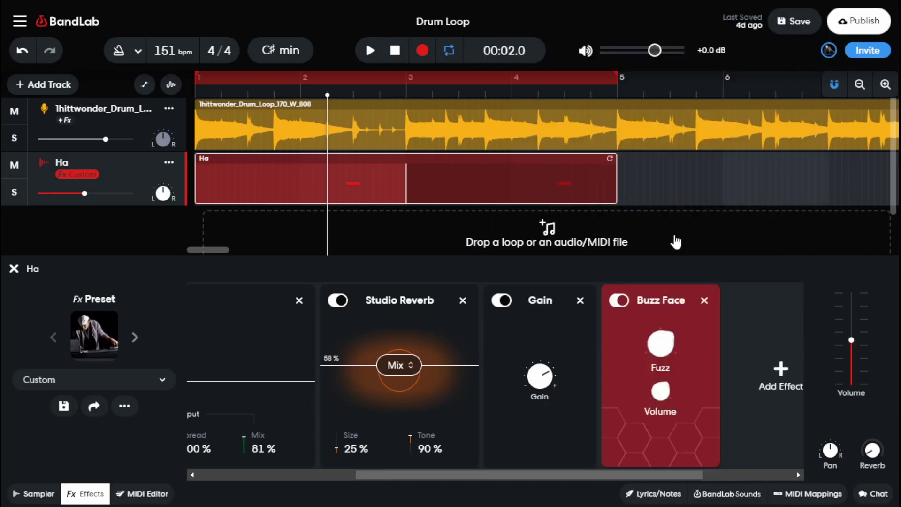
left_click_drag(636, 300, 507, 320)
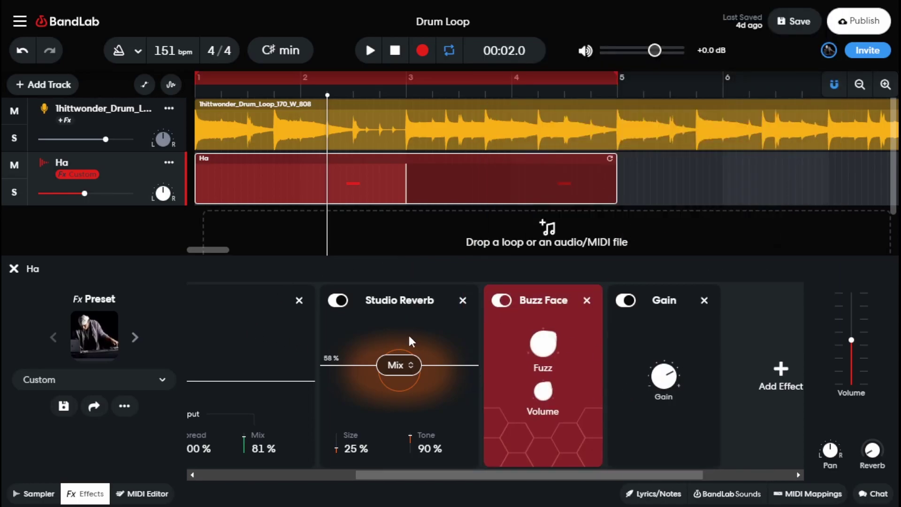
Turn the Gain effect down slightly and bring the Ha track's volume down to about the middle of its range.
mouse_move(666, 376)
mouse_move(667, 376)
left_mouse_down()
mouse_move(658, 312)
mouse_move(663, 423)
mouse_move(664, 378)
left_mouse_up()
scroll(657, 390, "left", 5)
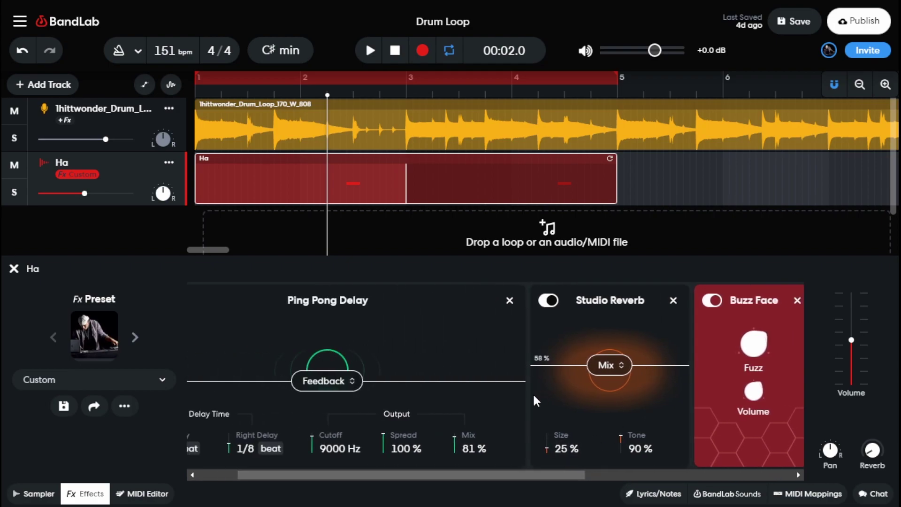
scroll(511, 470, "right", 4)
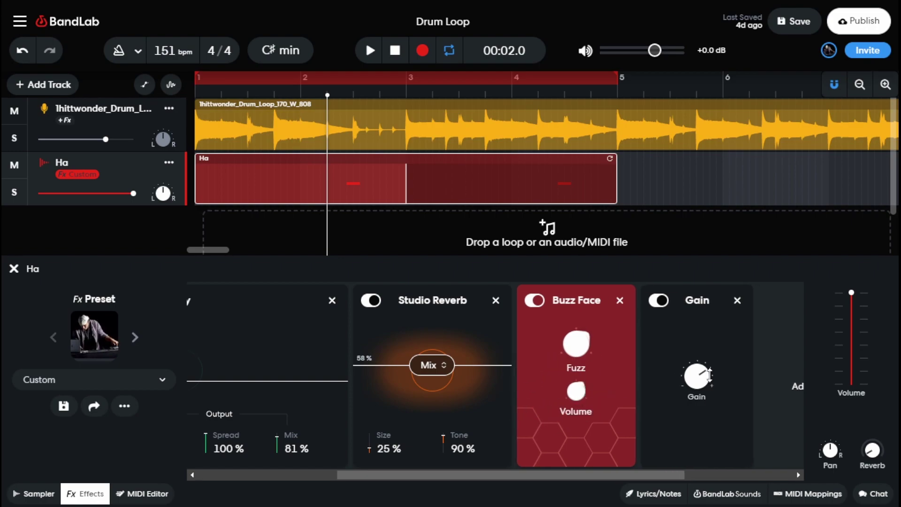
left_click_drag(696, 374, 697, 384)
left_click_drag(852, 293, 860, 349)
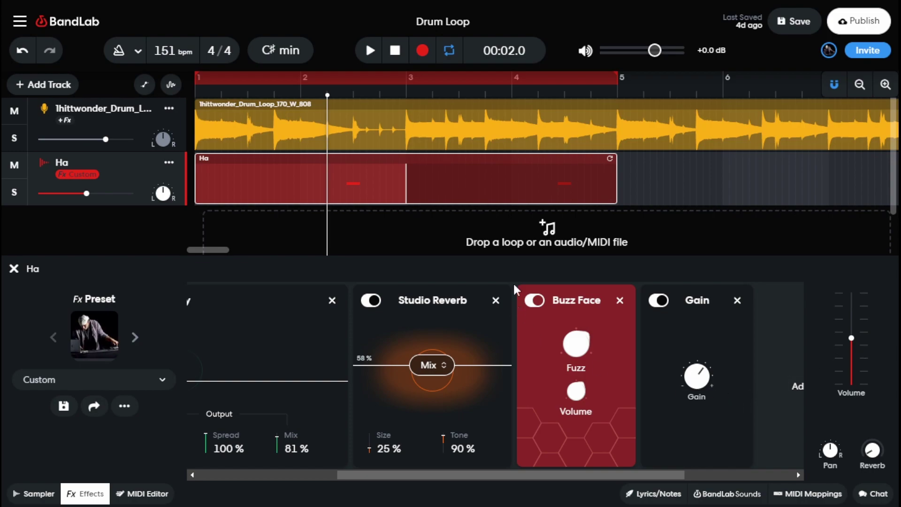
Sweep the Gain effect down and back up to just above its midpoint, and set the Studio Reverb mix to 49%.
left_click_drag(697, 375, 699, 430)
left_click_drag(697, 376, 700, 329)
scroll(712, 396, "right", 3)
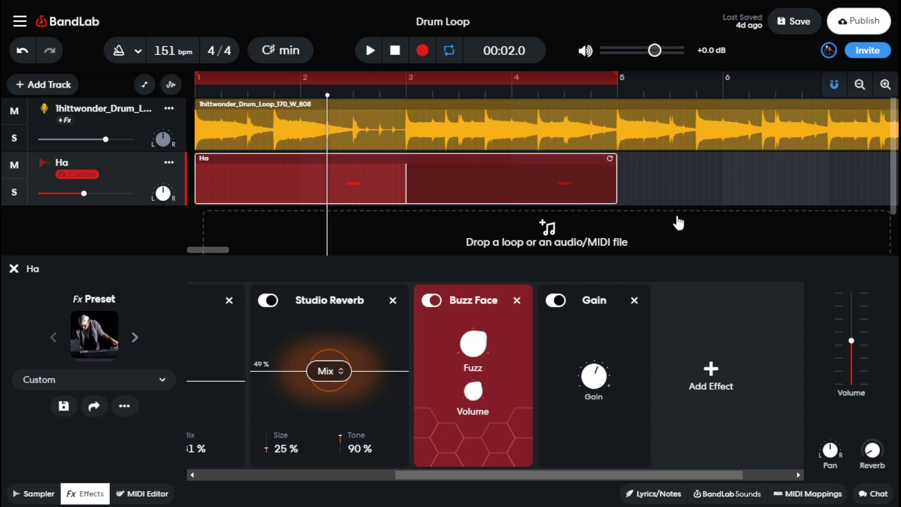